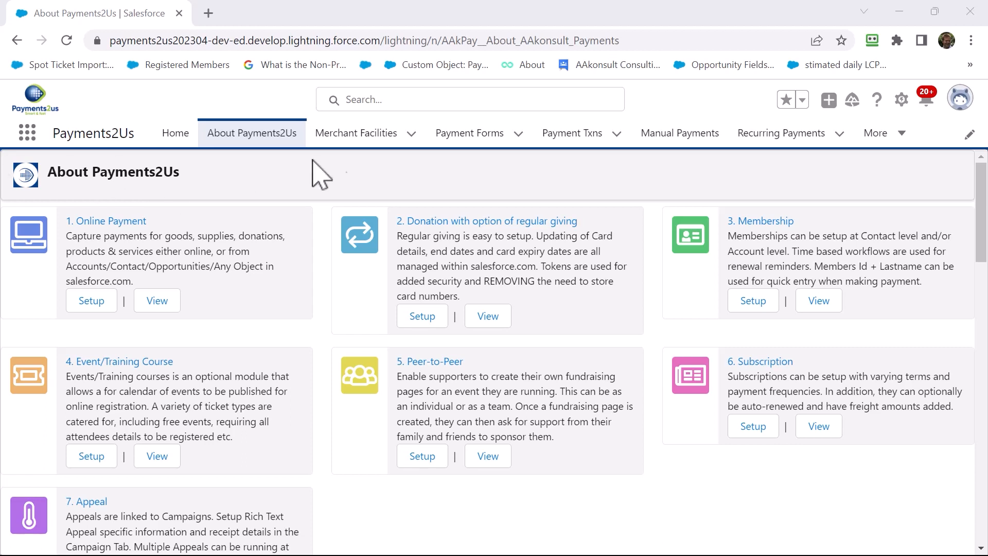
- Create a new import file record and set its Import Type to Credit Card - Token Load
left_click(869, 141)
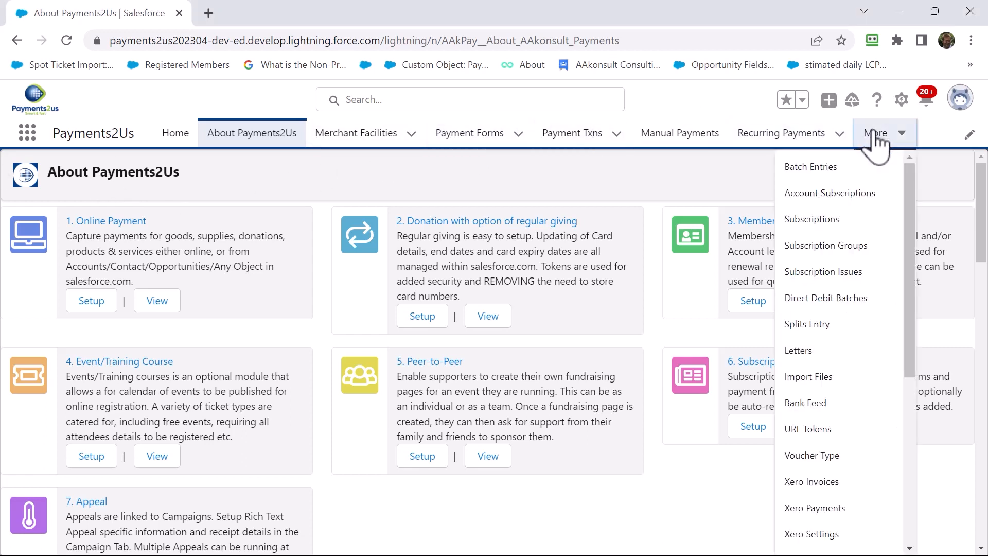
left_click(825, 379)
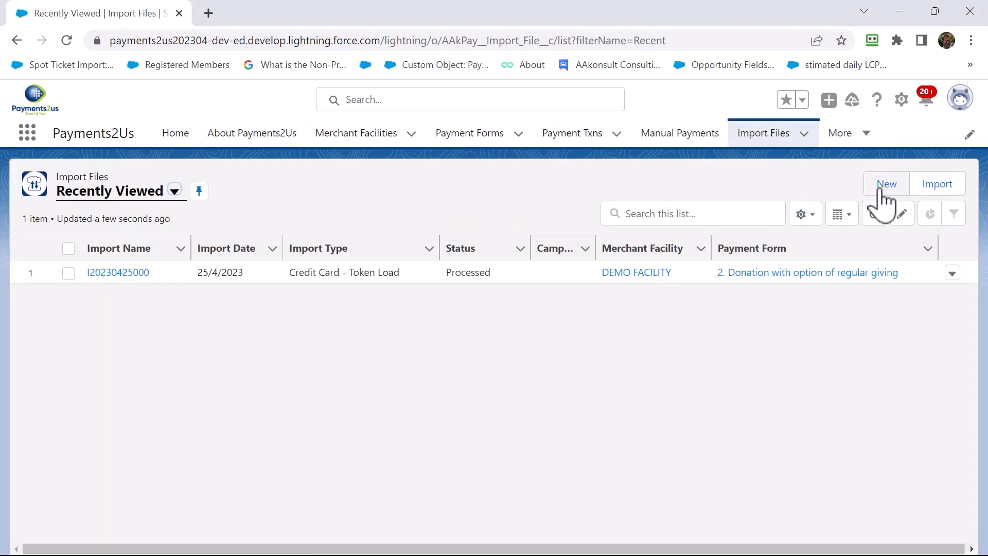
left_click(885, 186)
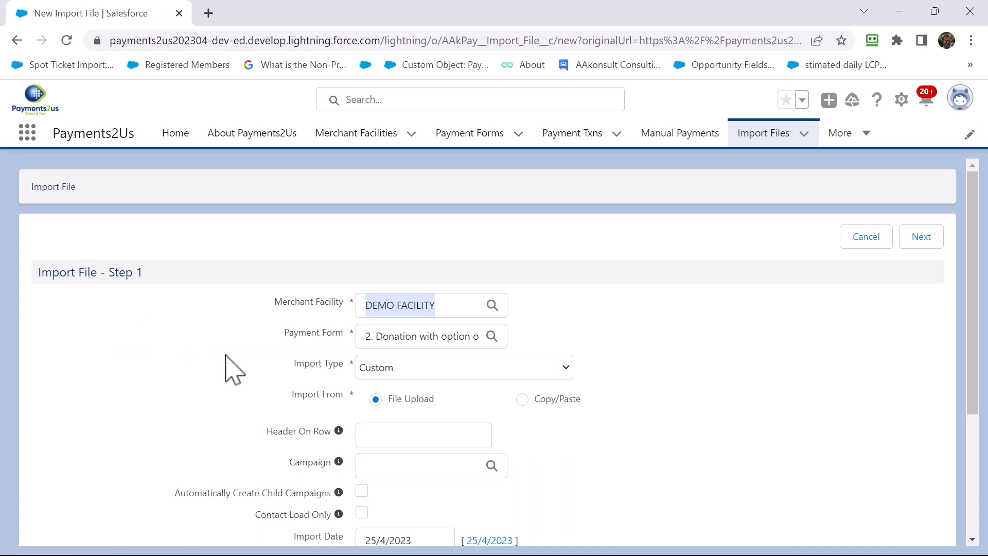
left_click(394, 367)
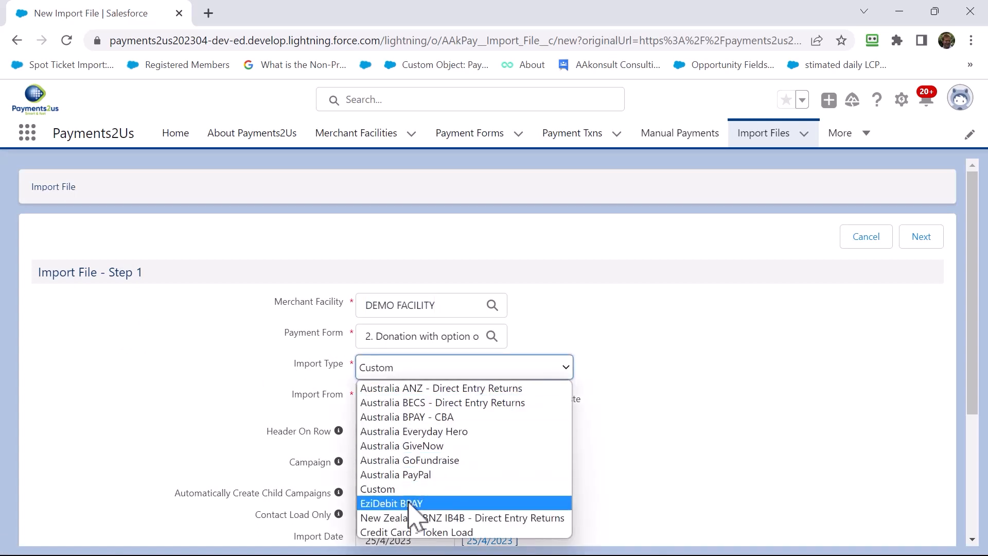
left_click(408, 533)
- Choose "Credit Card Token upload test - very small wtih START date - Windcave.csv" as the file to upload
scroll(564, 404, "down", 3)
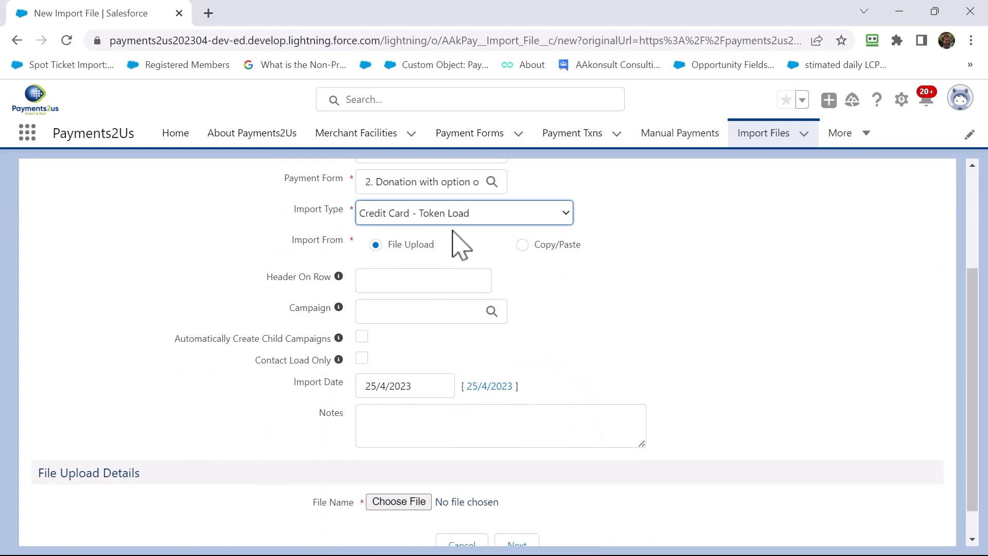
left_click(401, 503)
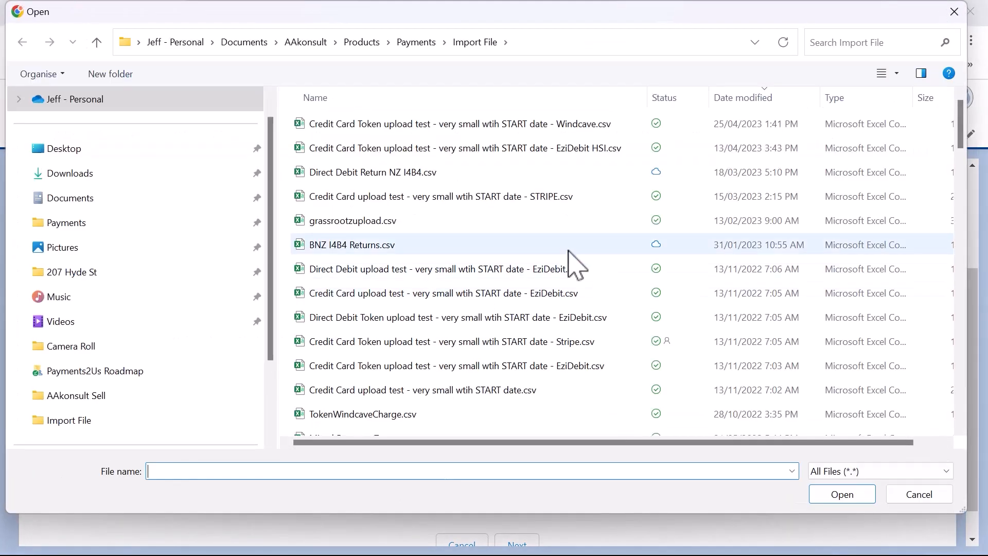
left_click(474, 128)
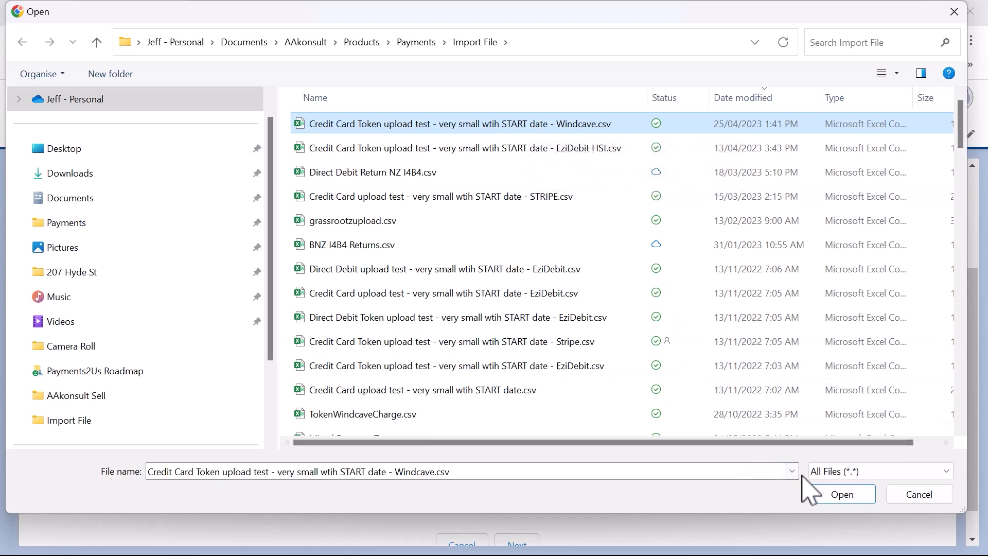
left_click(839, 495)
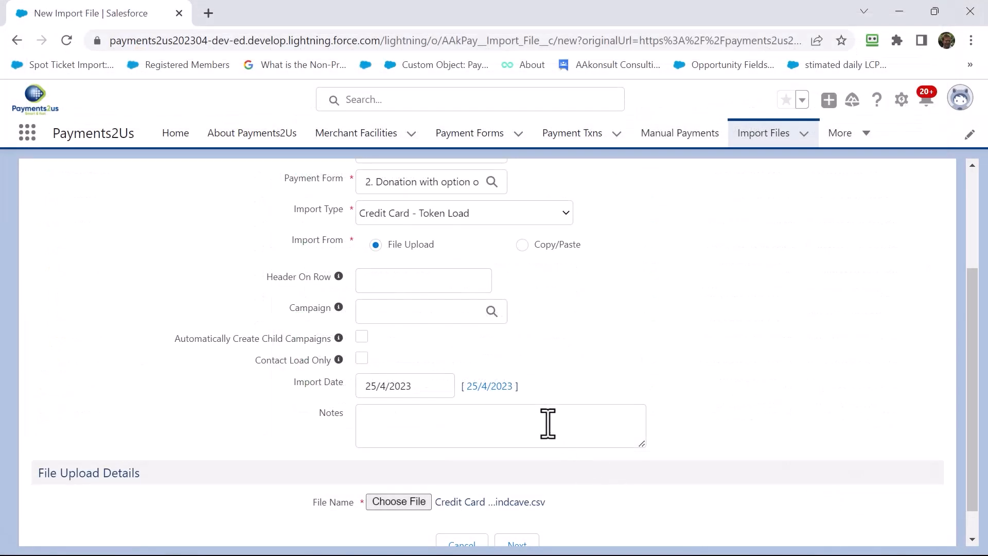
- Open the Windcave token CSV from its folder in Excel, widen the start date column to review the data, and return to the import form
key("alt+Tab")
key("alt+Tab")
key("alt+Tab")
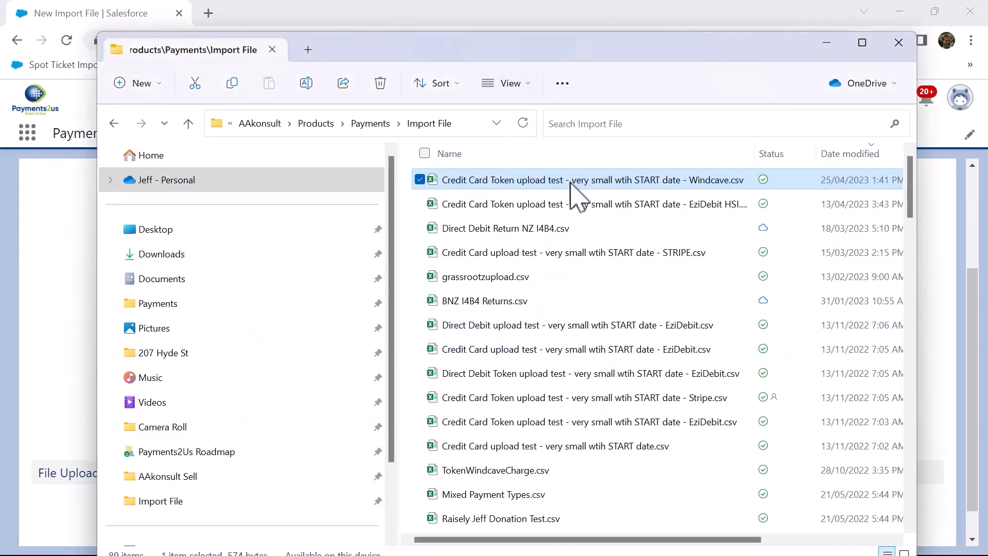
double_click(493, 180)
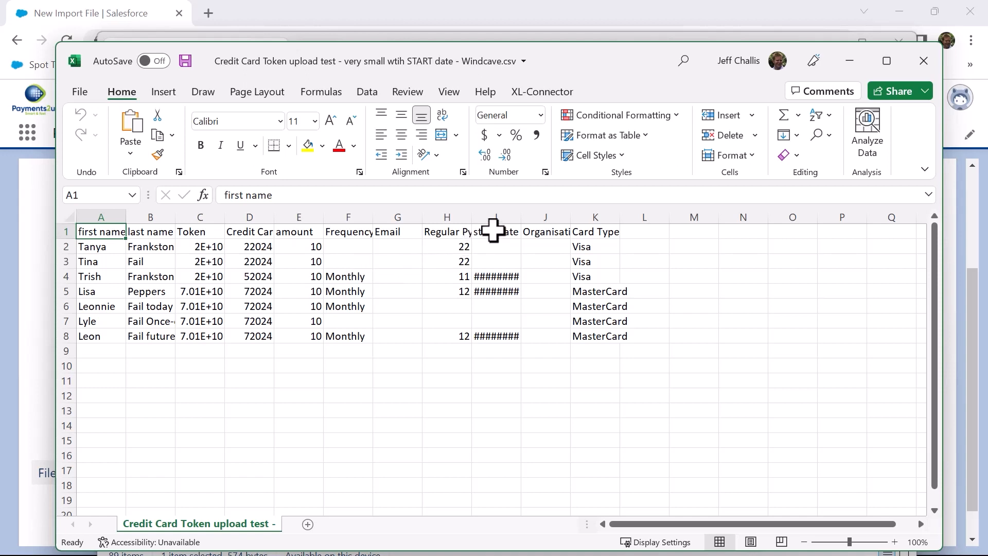
left_click_drag(521, 217, 552, 216)
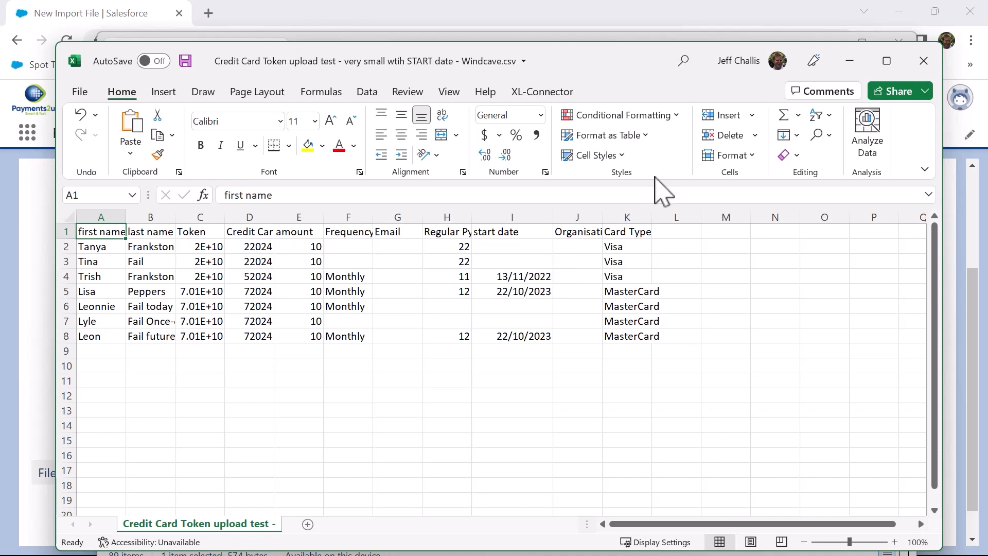
left_click(597, 31)
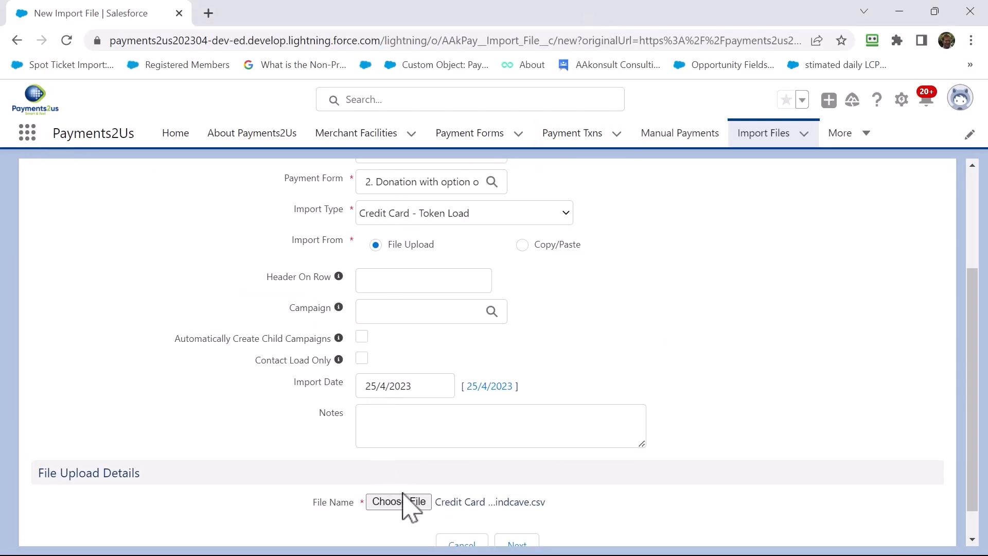
- Continue to the field mapping stage of the import and check the Import Type Template name
scroll(515, 521, "down", 1)
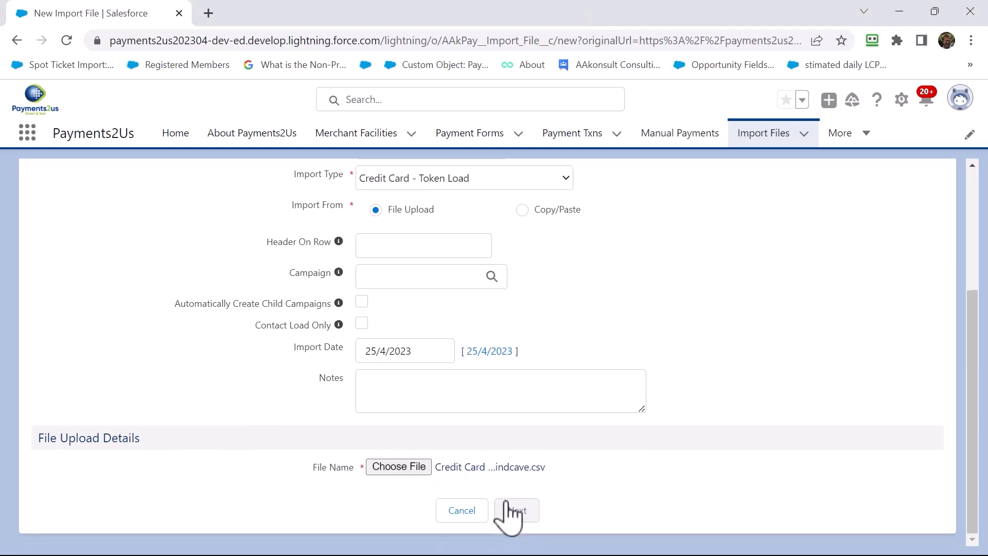
left_click(509, 509)
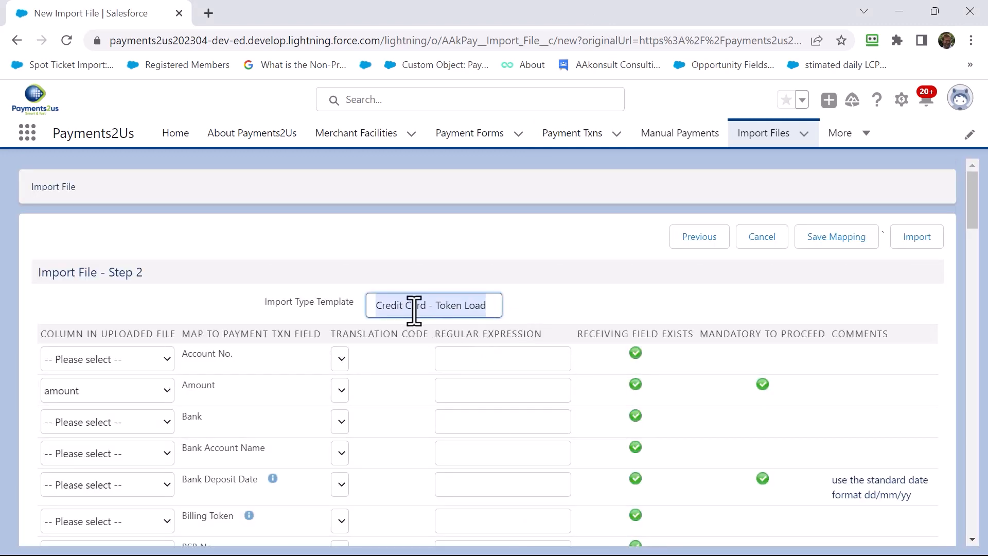
left_click(414, 305)
left_click_drag(432, 305, 375, 306)
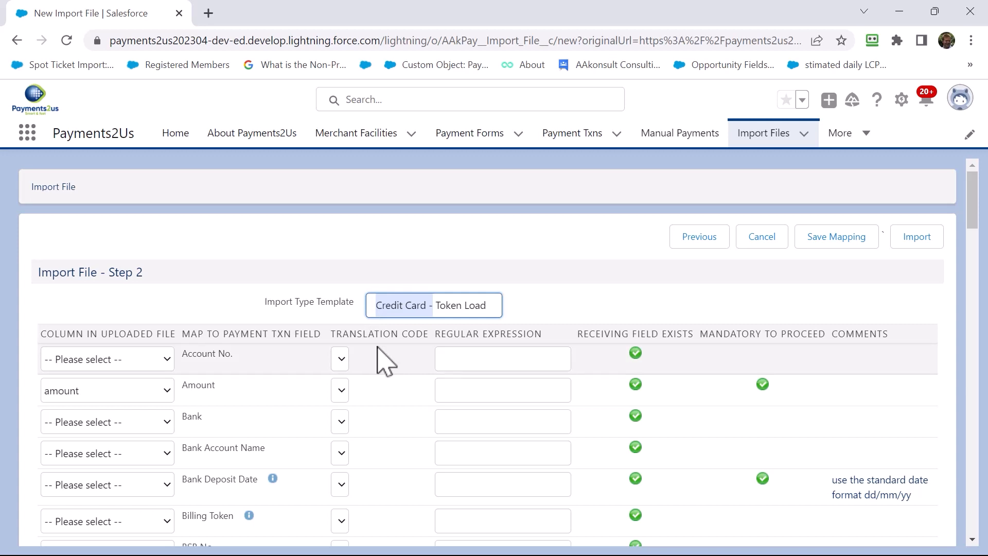
left_click(439, 305)
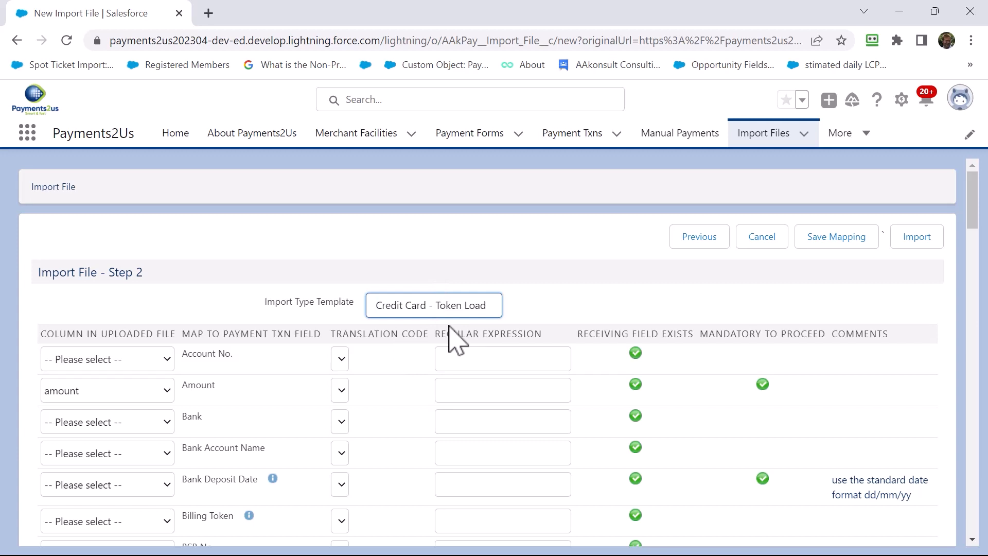
- Map the uploaded file's token column to the Billing Token field and save the mapping
scroll(455, 340, "down", 1)
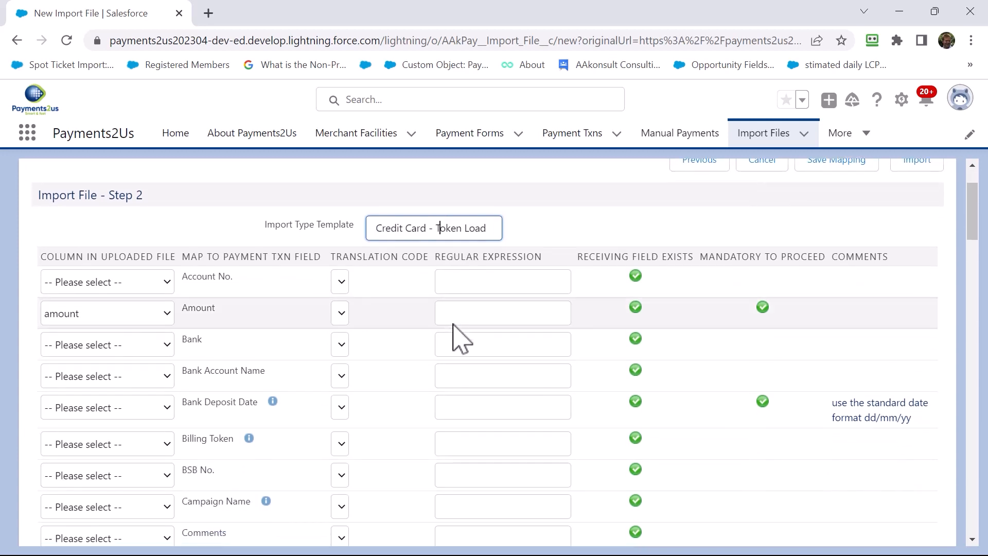
scroll(458, 325, "up", 1)
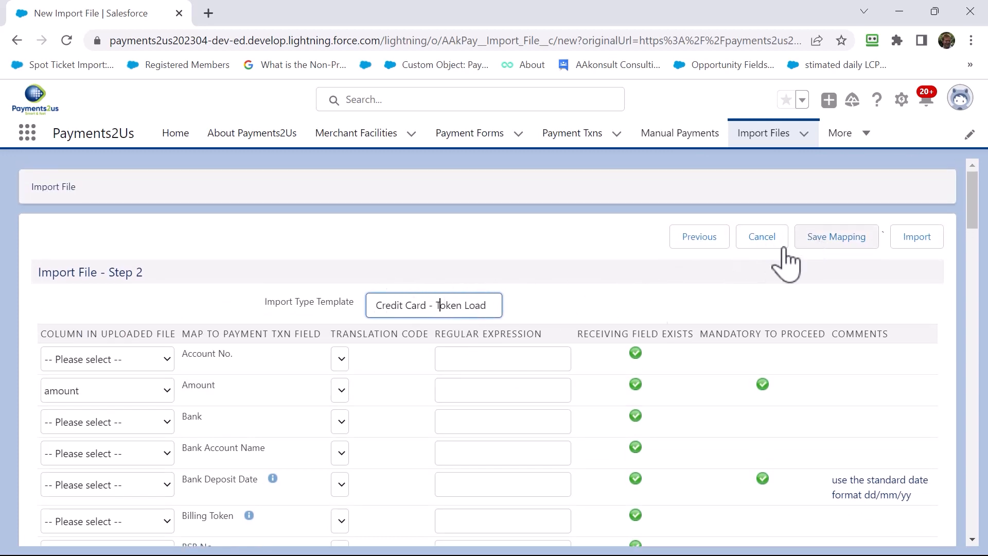
scroll(342, 429, "down", 3)
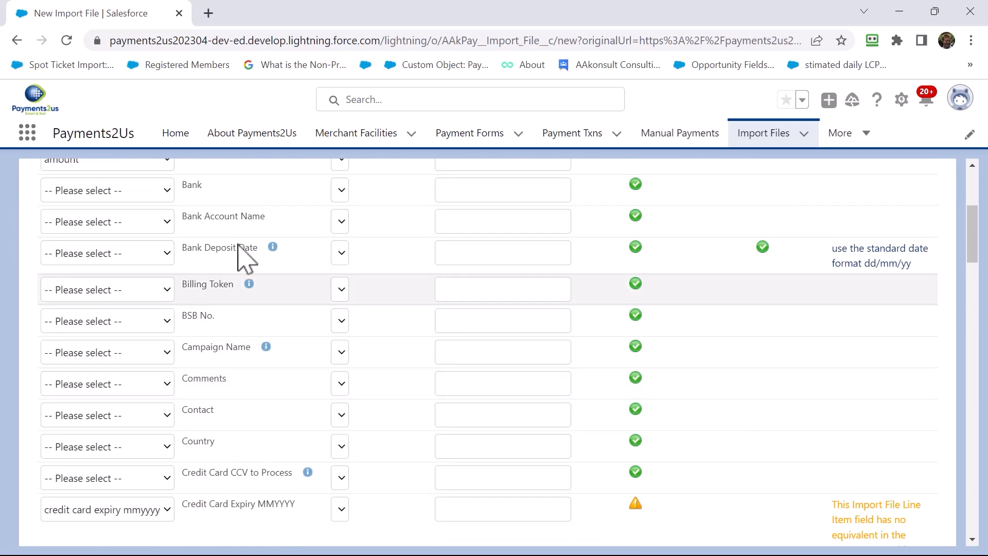
scroll(197, 404, "down", 1)
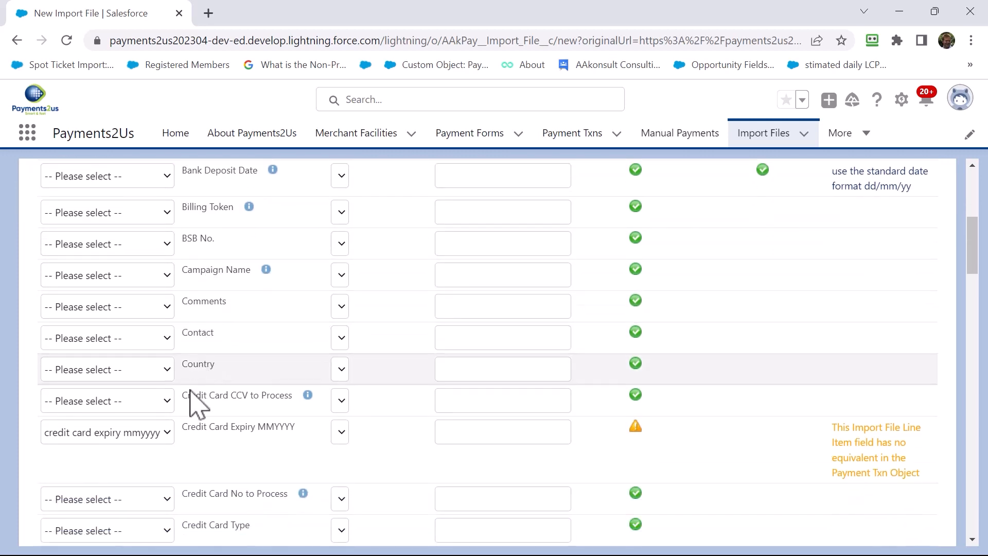
scroll(179, 442, "down", 2)
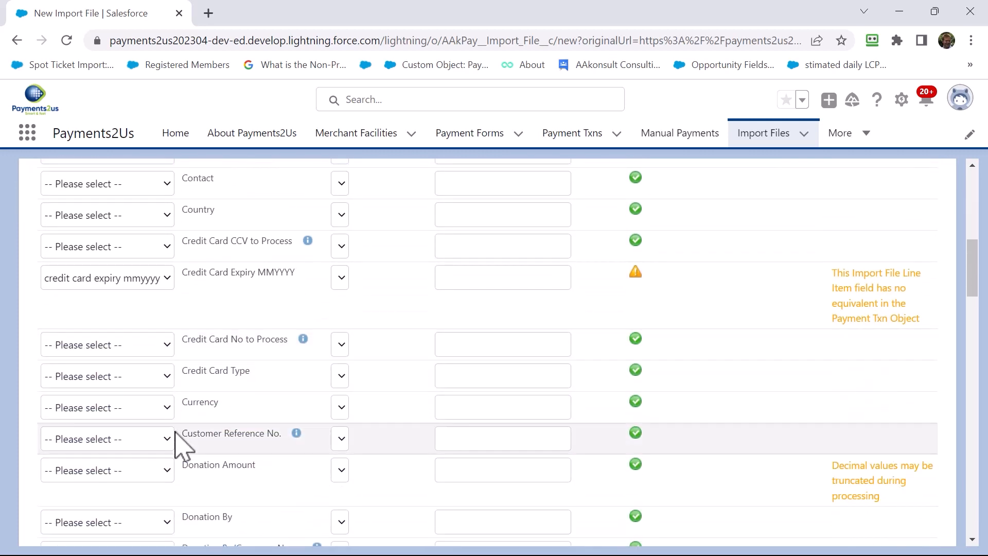
scroll(179, 446, "down", 2)
scroll(179, 446, "up", 6)
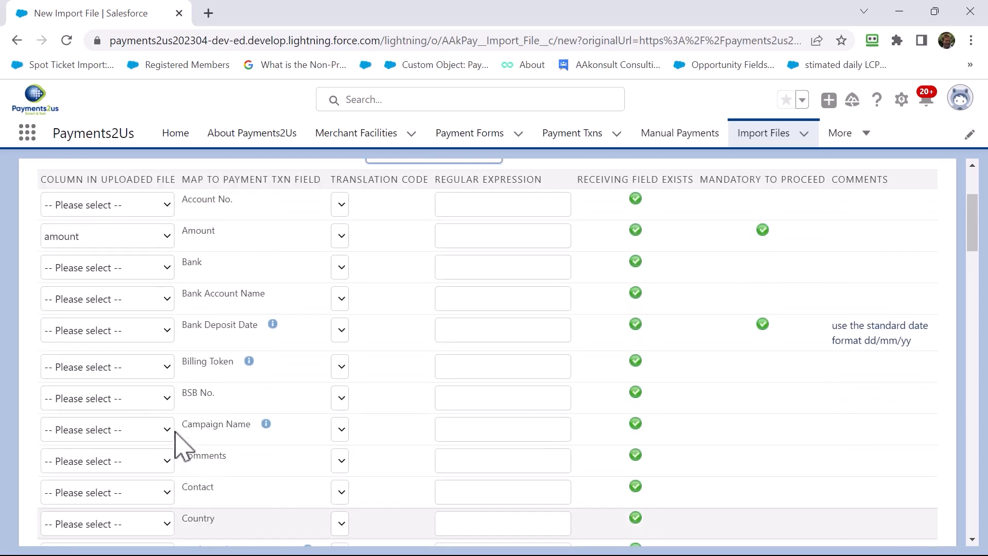
left_click(139, 367)
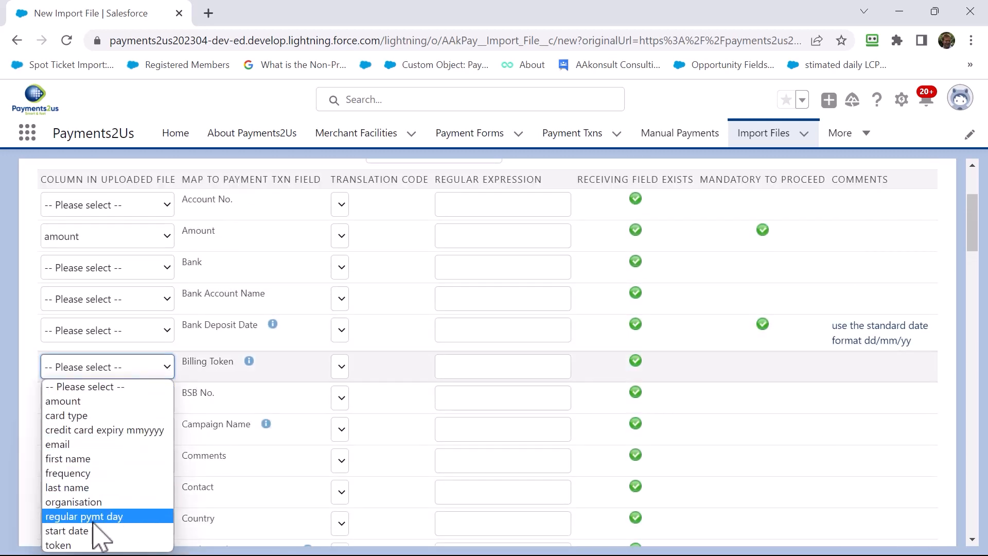
left_click(58, 545)
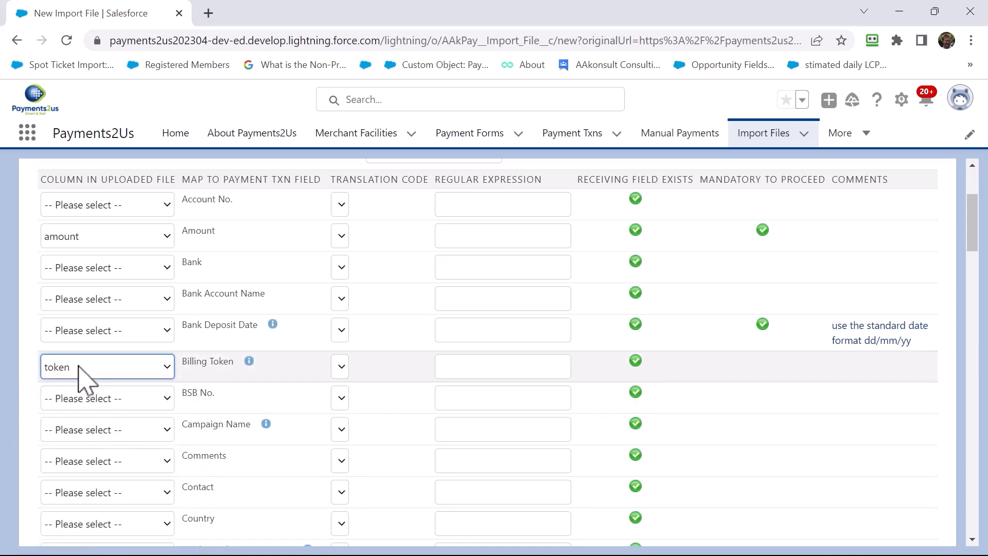
scroll(520, 366, "up", 3)
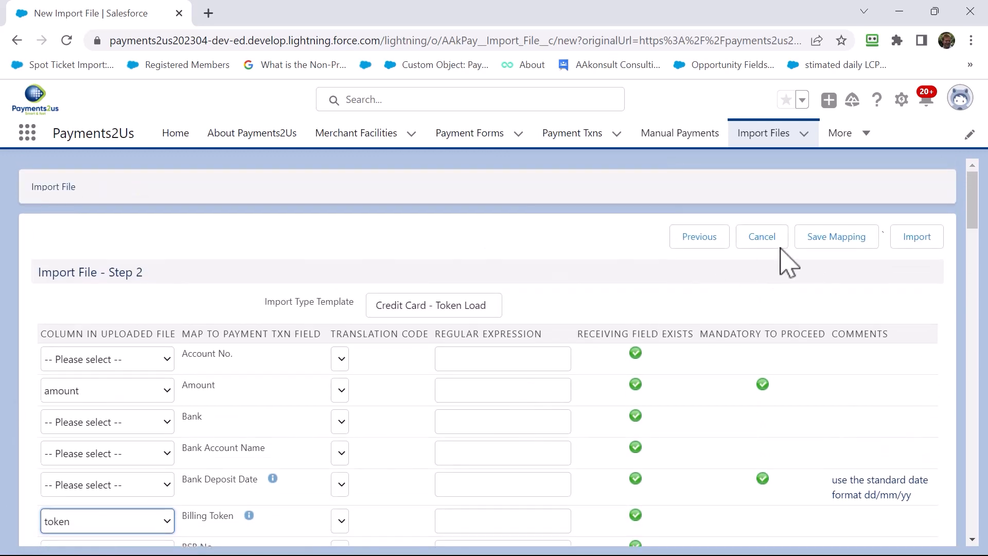
left_click(830, 236)
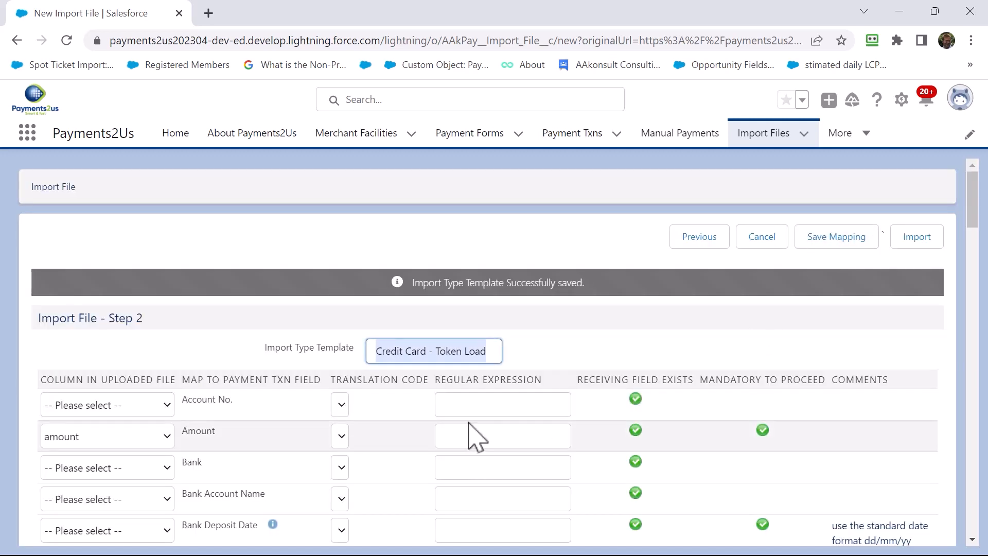
- Review the saved field mapping, import the file, and close the import page once the upload has completed
scroll(470, 437, "down", 6)
scroll(467, 422, "down", 6)
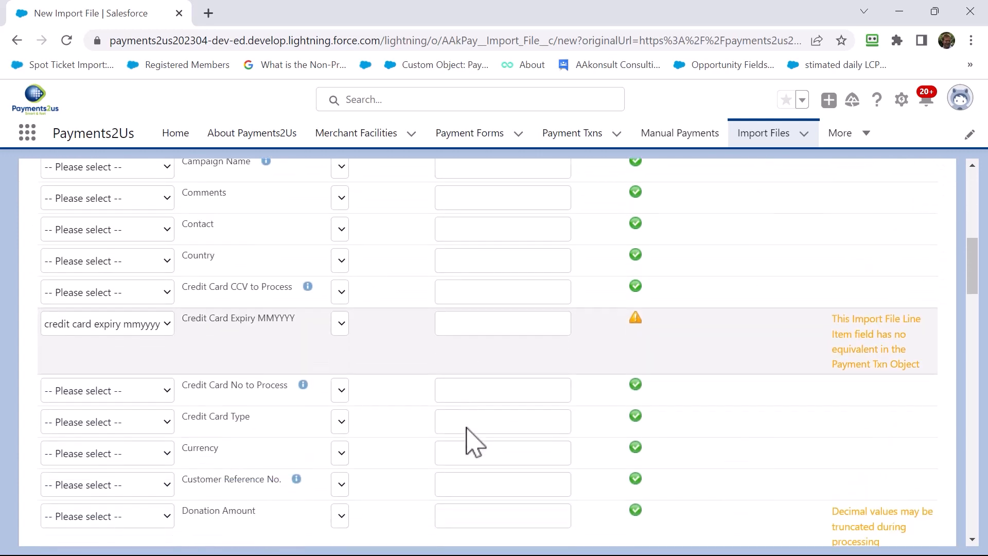
scroll(467, 433, "down", 3)
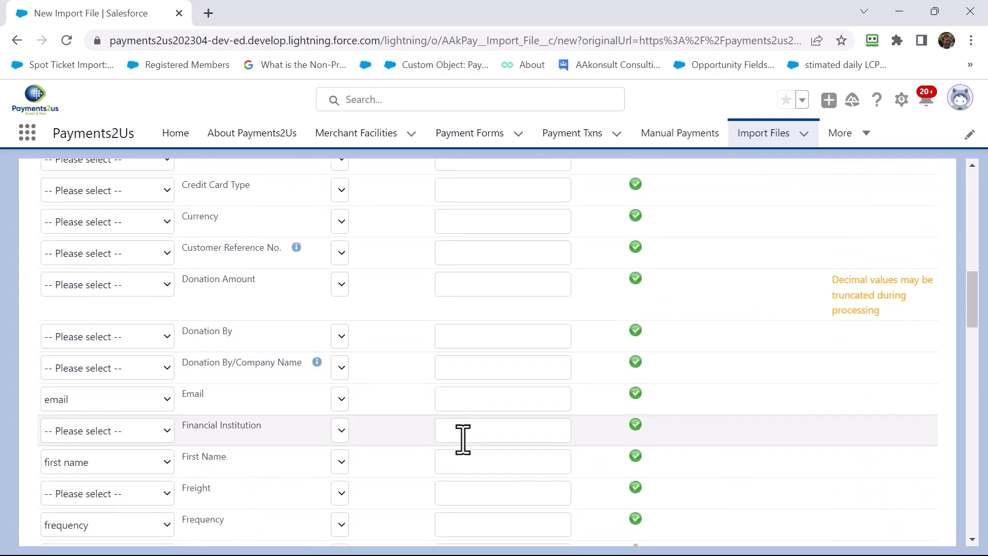
scroll(488, 439, "up", 15)
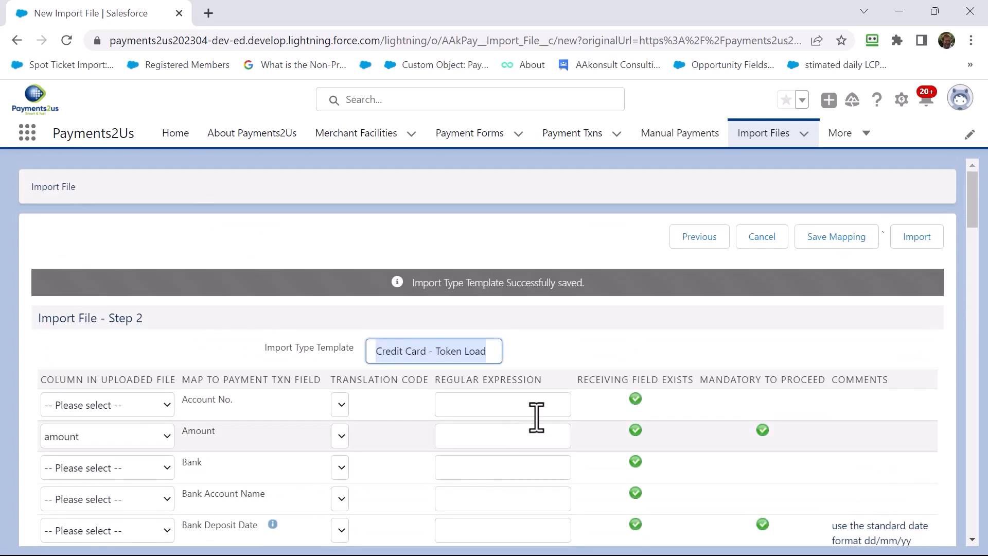
left_click(902, 248)
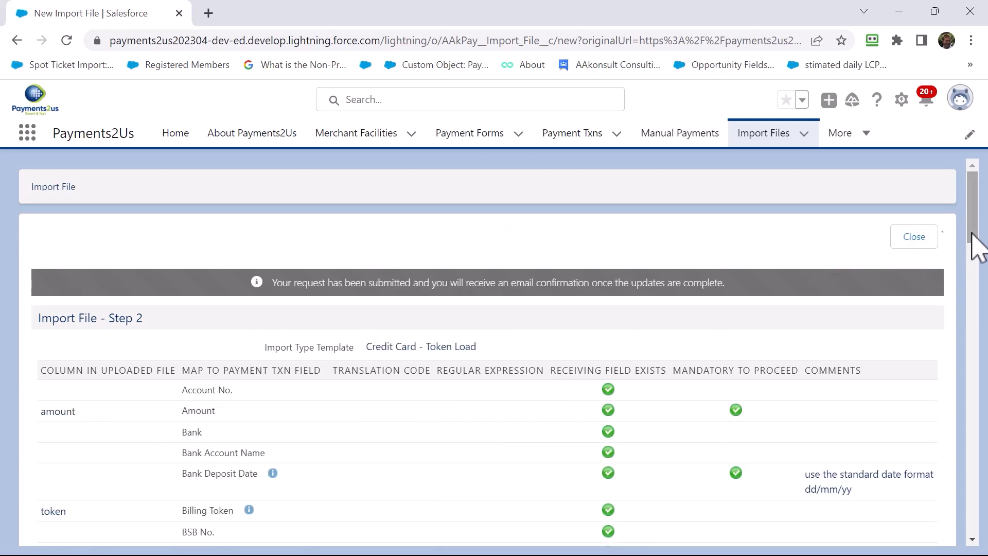
left_click_drag(975, 241, 973, 534)
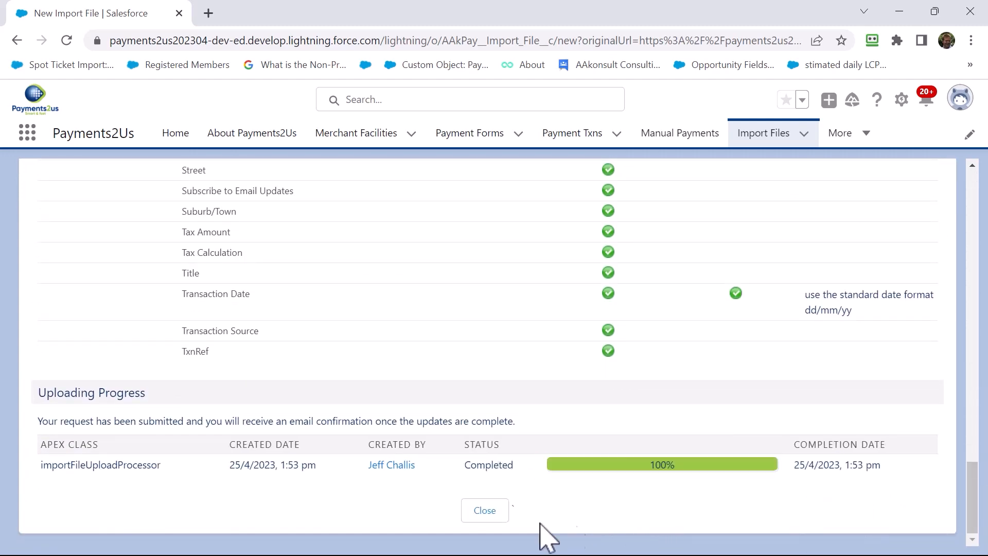
left_click(485, 511)
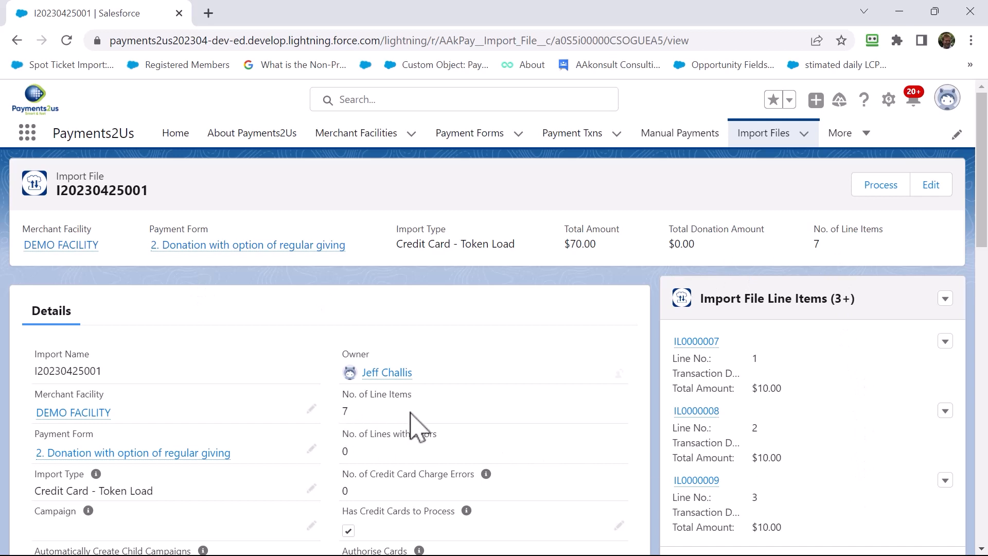
- Check the new import file's details and submit its uploaded line items for processing
scroll(412, 427, "down", 3)
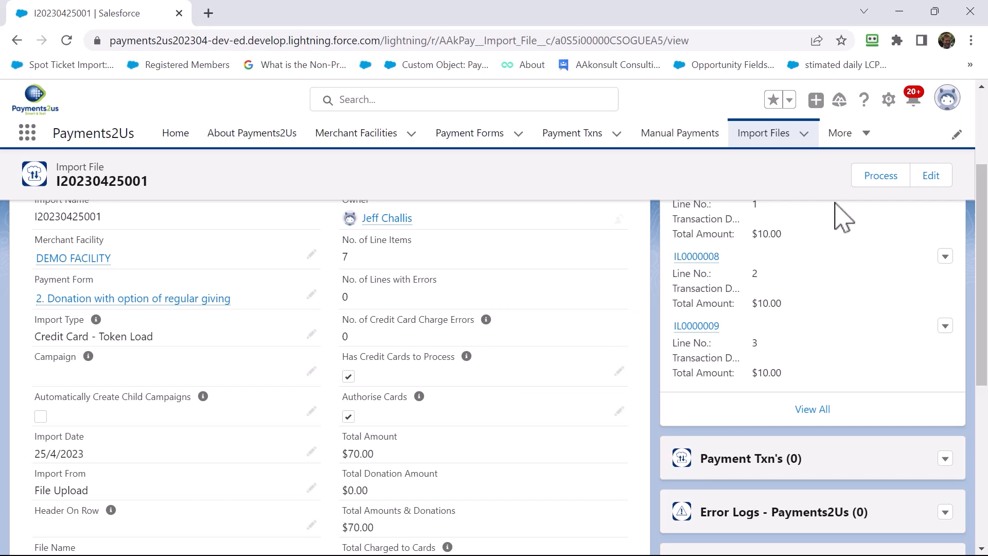
left_click(881, 177)
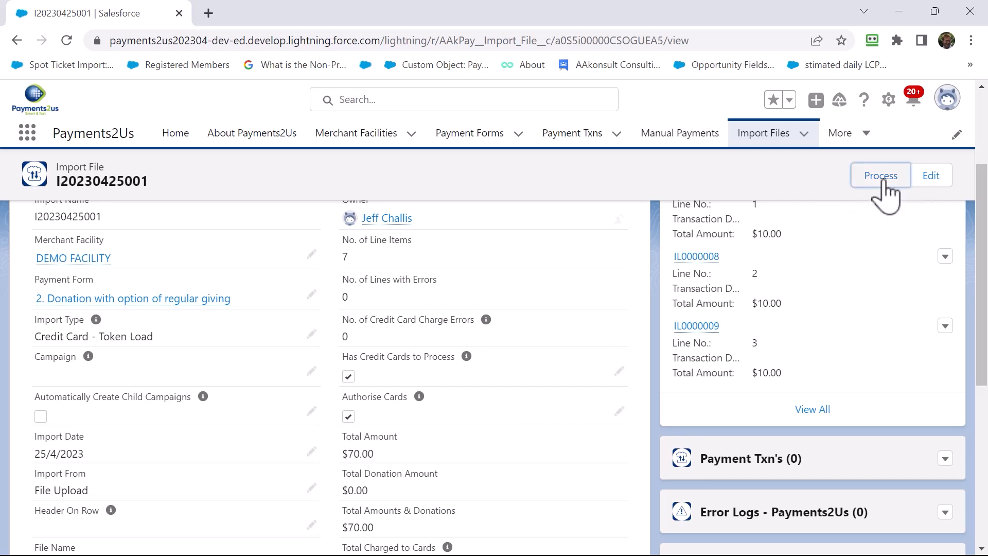
left_click(797, 258)
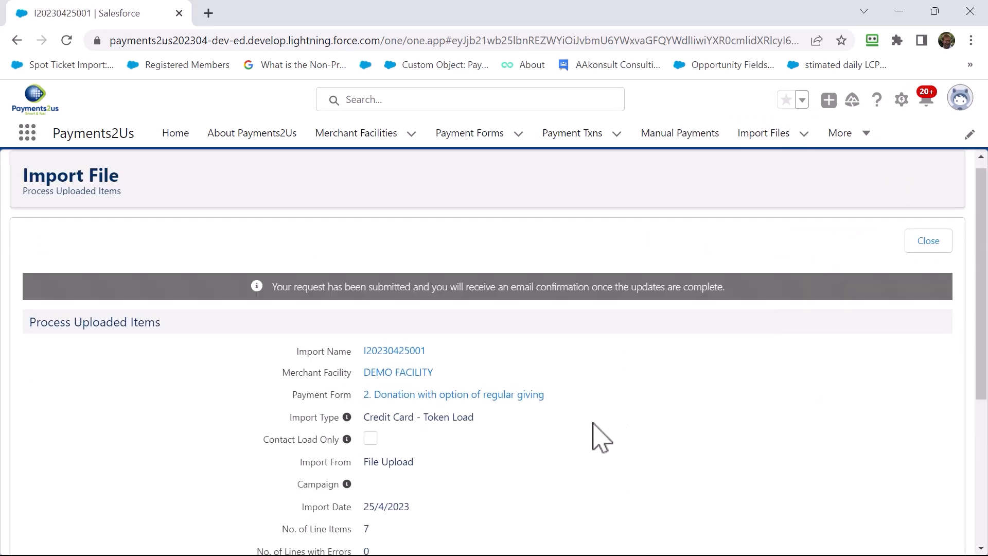
- Check the import's Updating Progress, close the processing page, and open the Payment Txns list
scroll(592, 435, "down", 3)
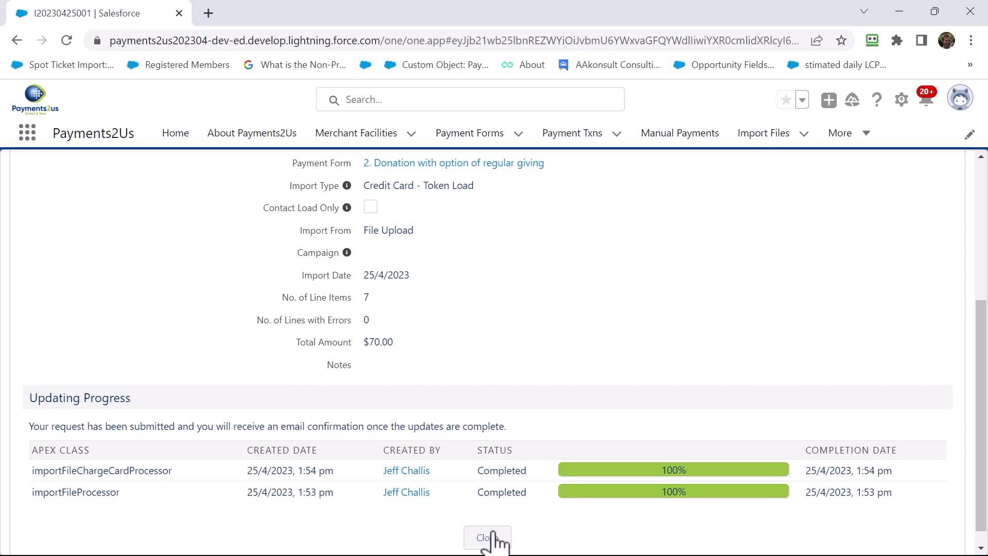
left_click(486, 538)
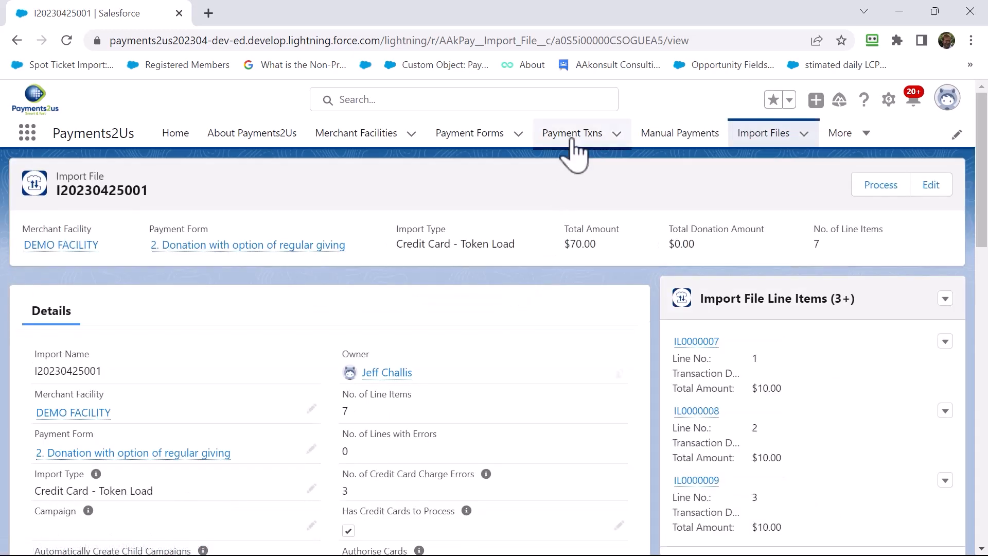
left_click(570, 136)
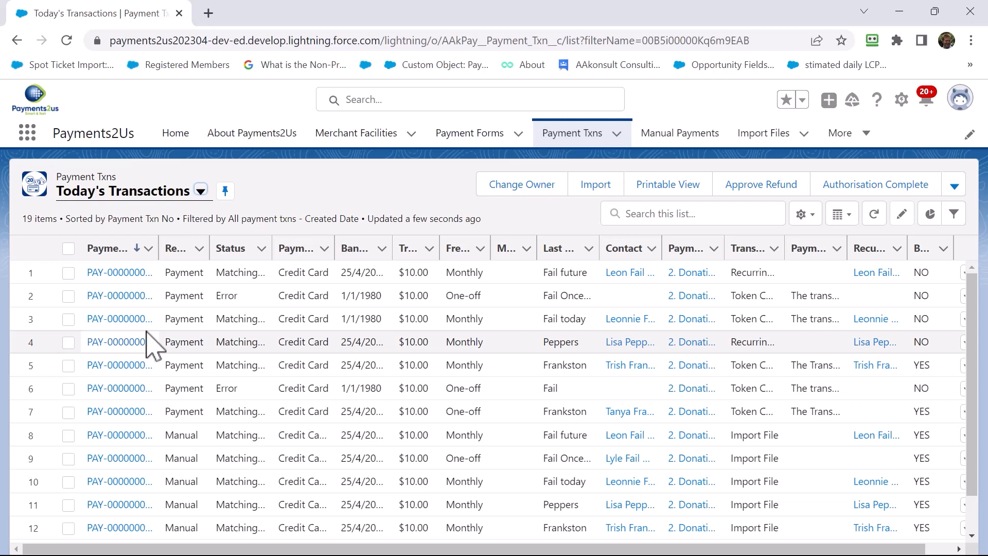
- Open the first payment transaction in Today's Transactions and review its Status & Source and Record Matching details
left_click(130, 274)
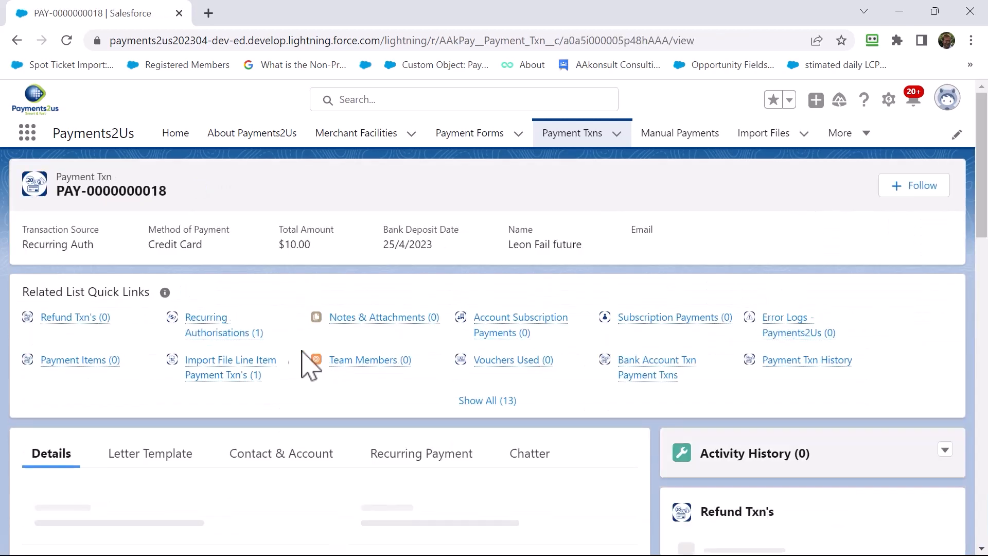
scroll(206, 381, "down", 4)
scroll(146, 350, "down", 3)
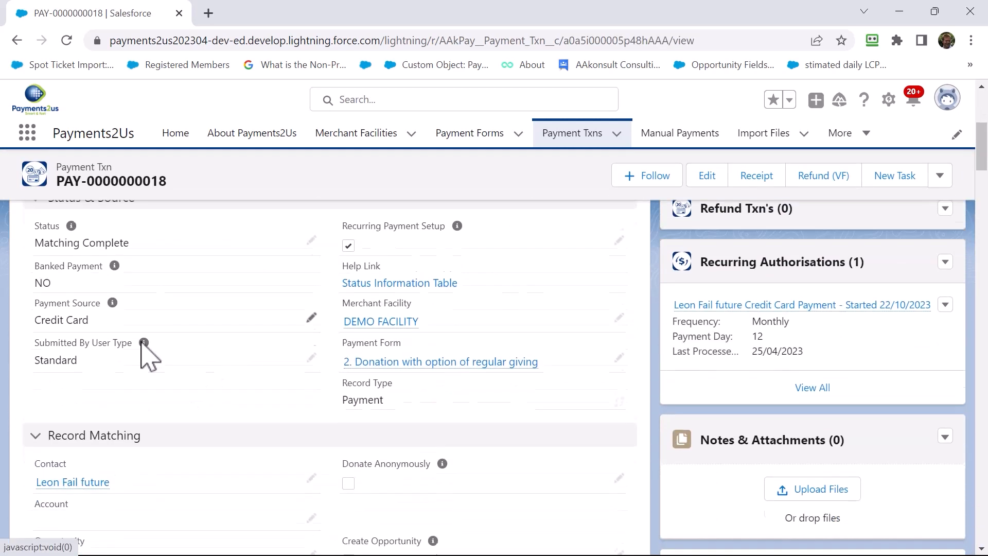
scroll(172, 452, "down", 3)
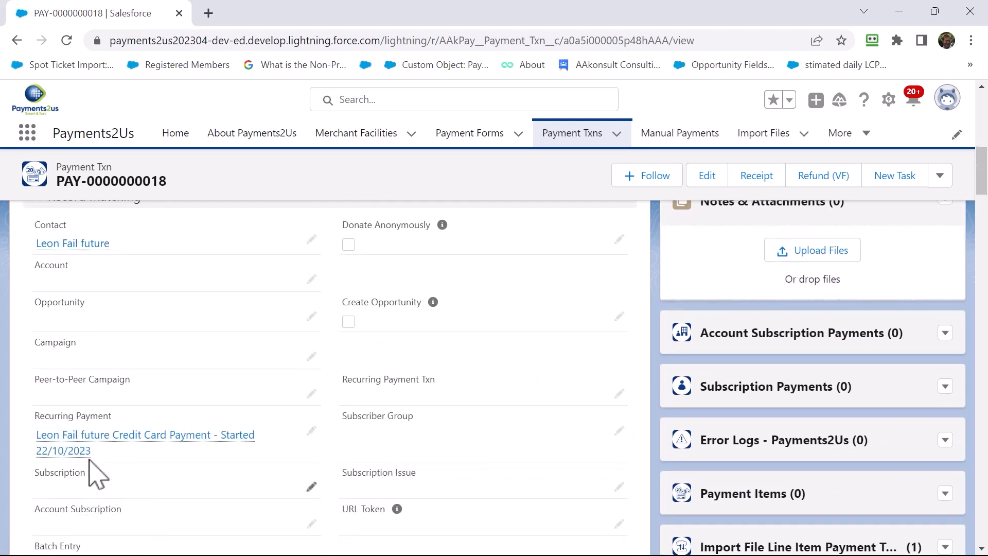
- Open the recurring payment linked to this transaction and examine its Amounts, Schedule, Declines Management and Card Details, including the Billing Token
left_click(77, 442)
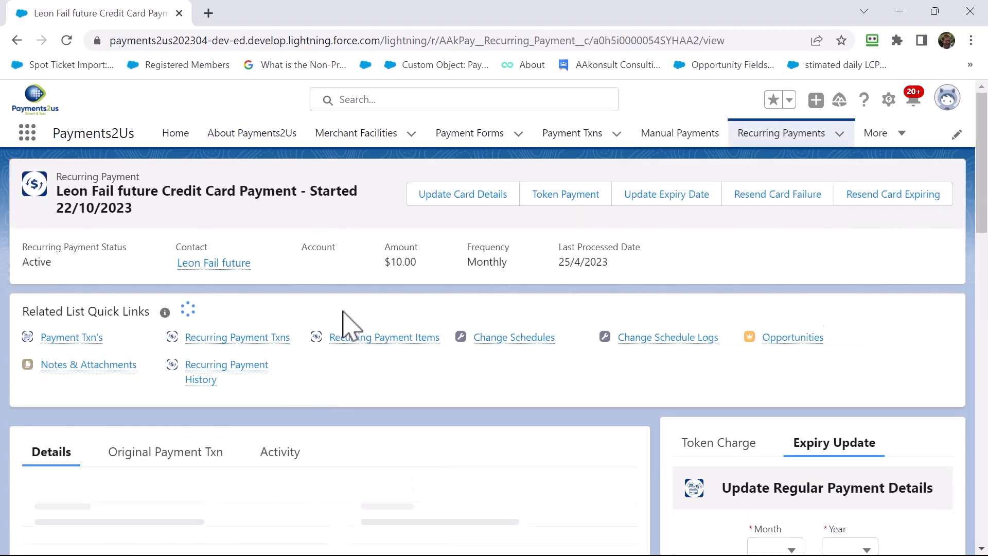
scroll(282, 283, "down", 5)
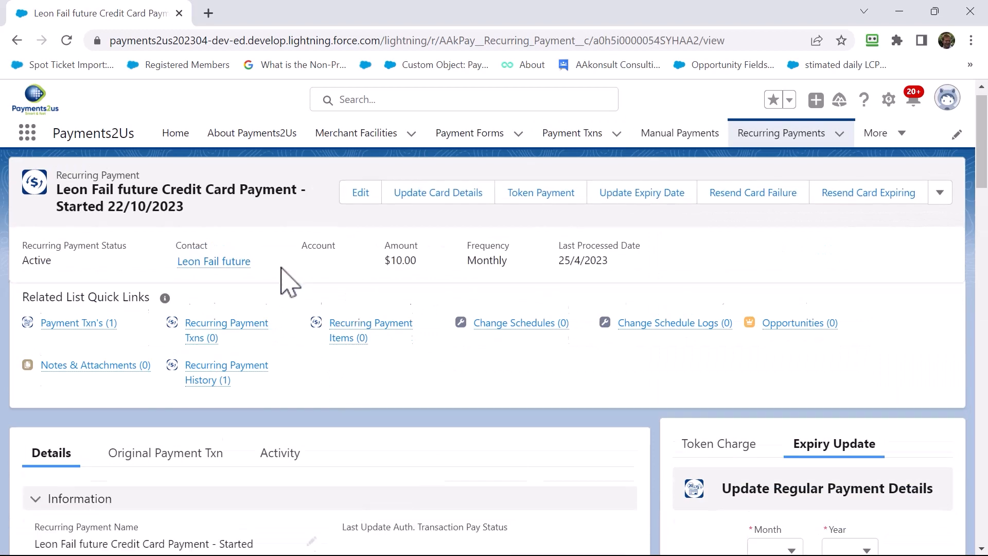
scroll(282, 283, "down", 8)
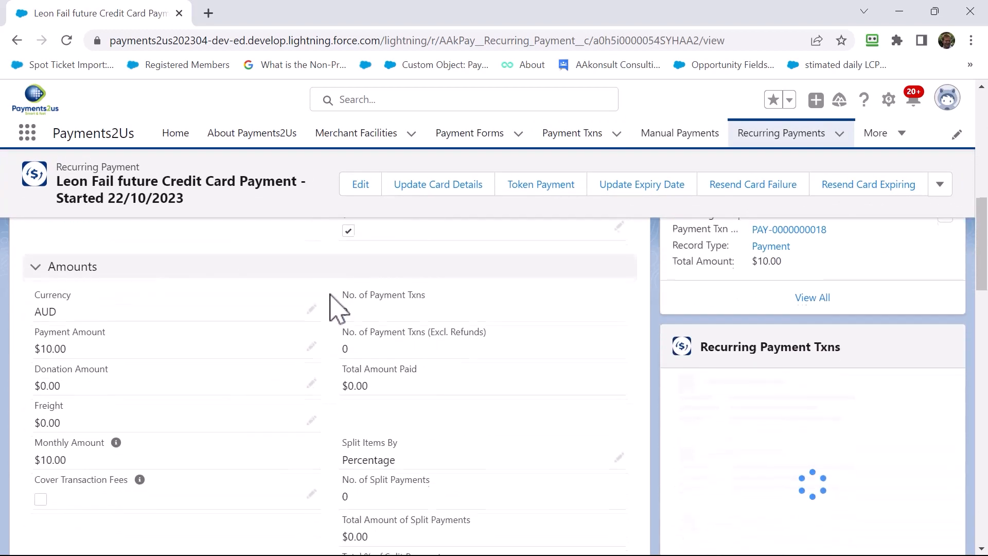
scroll(329, 306, "down", 3)
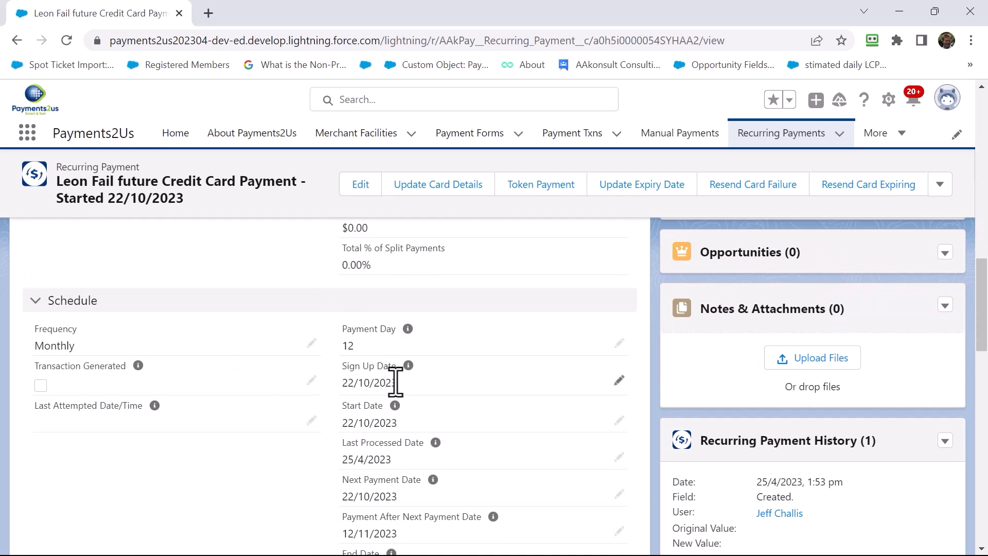
scroll(432, 427, "down", 2)
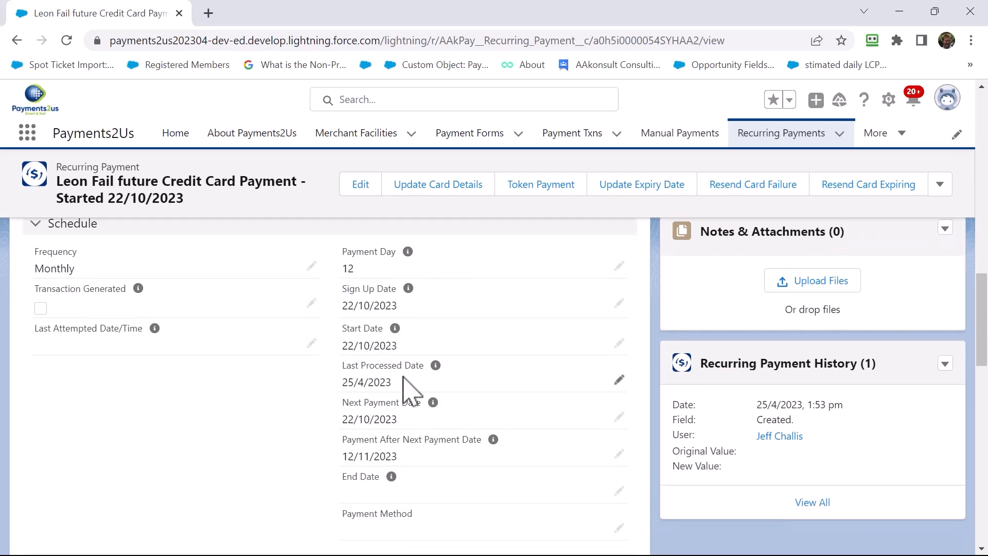
scroll(409, 394, "down", 2)
scroll(410, 395, "down", 2)
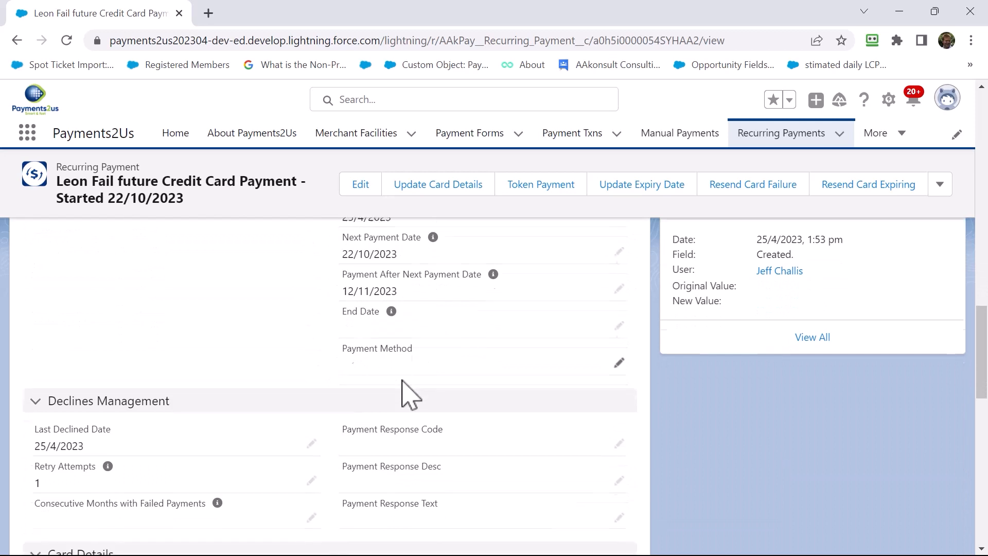
scroll(407, 394, "down", 2)
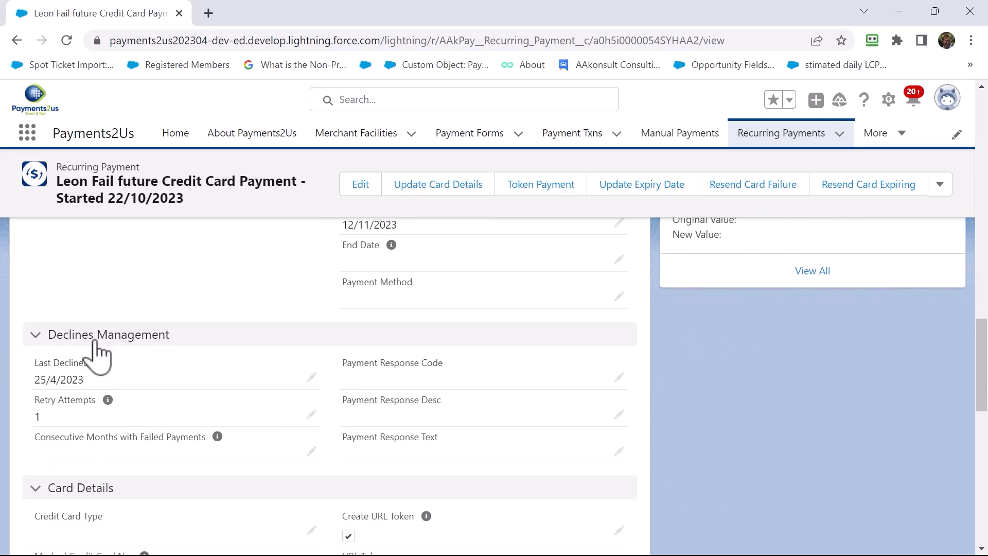
scroll(88, 368, "down", 1)
scroll(98, 378, "down", 4)
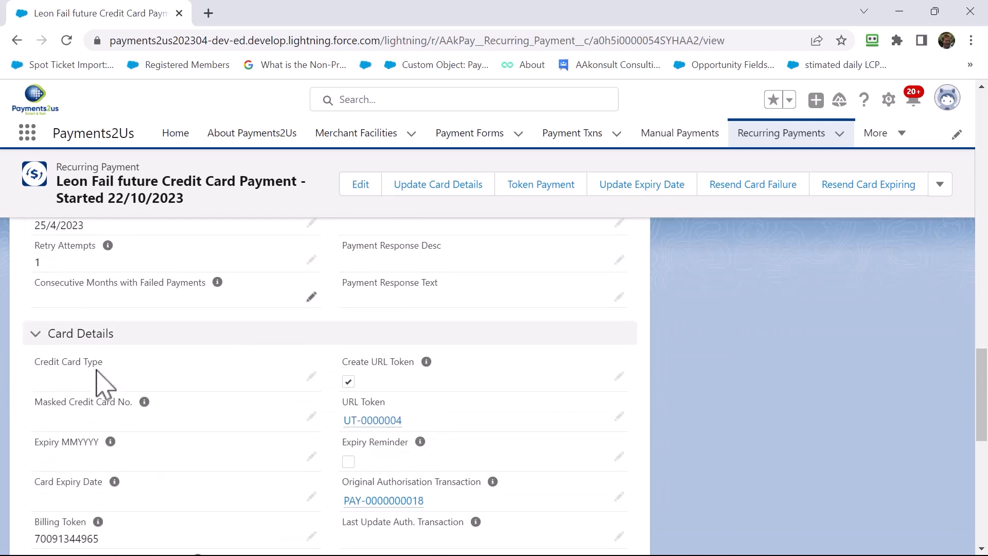